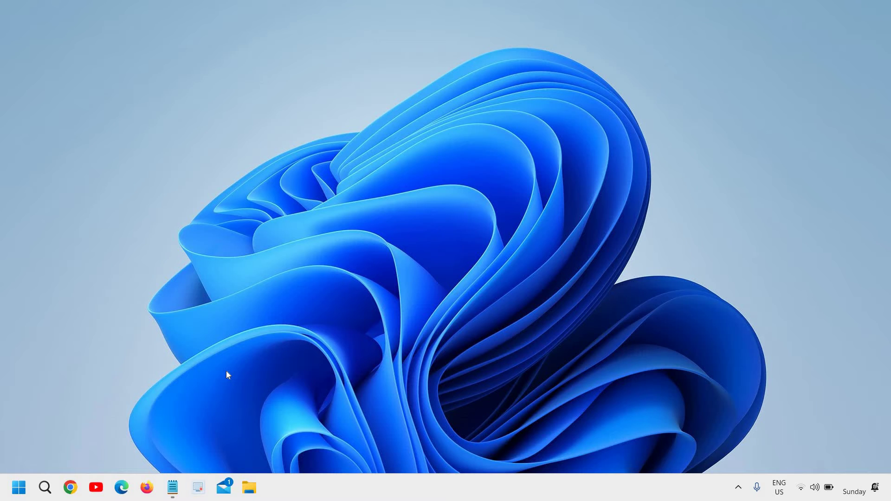
Search Windows for 'con' and open Control Panel from the Best match result.
click(45, 488)
text(con)
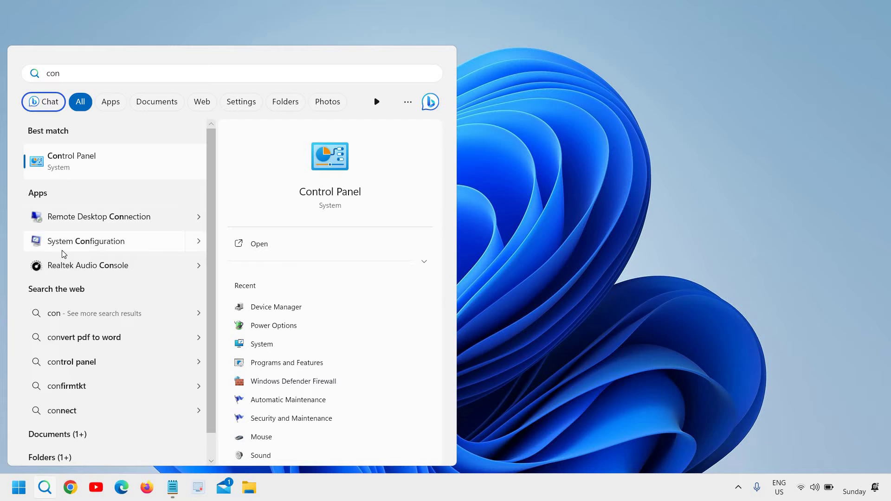
click(88, 169)
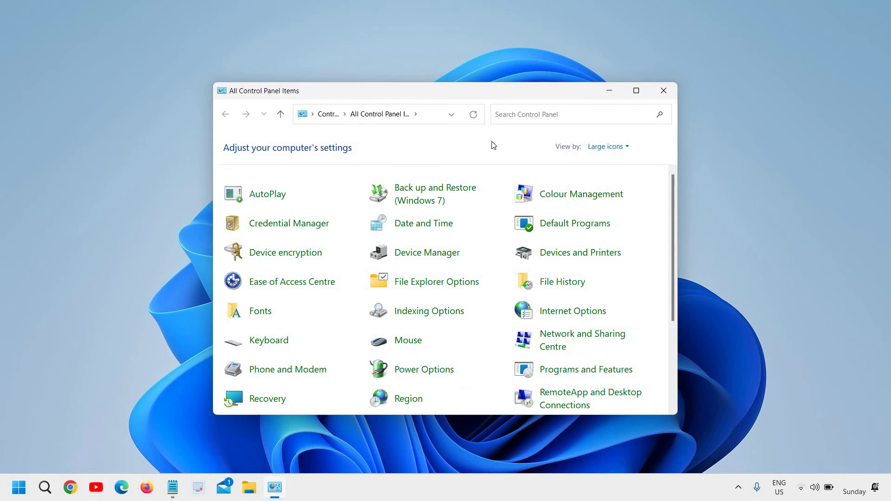
Maximize the Control Panel window and keep View by set to Large icons.
click(637, 91)
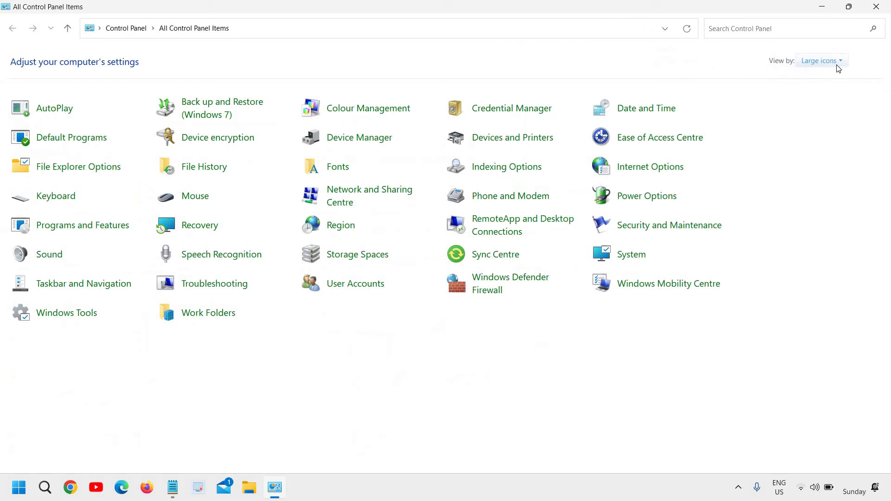
click(839, 67)
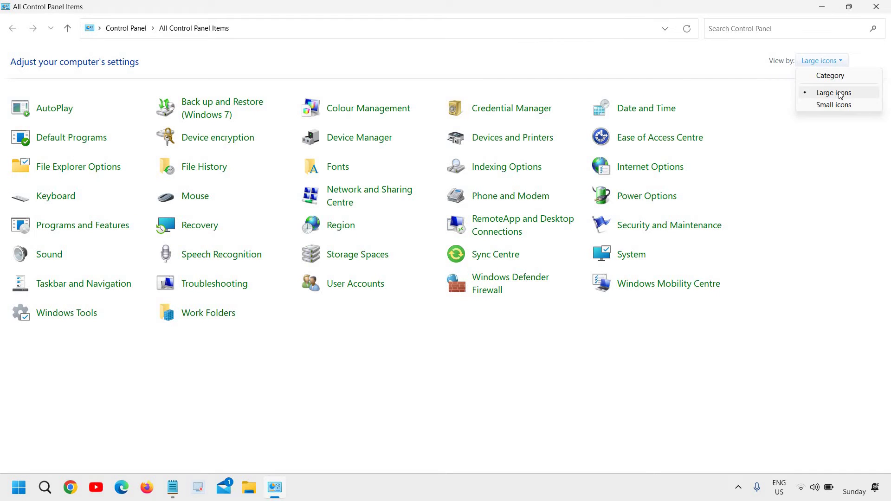
click(833, 92)
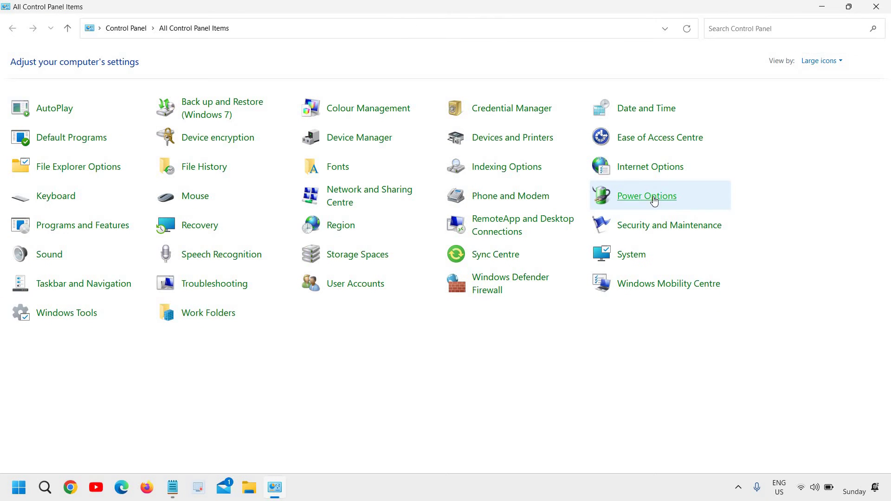
Open Power Options and go to Change plan settings for the Balanced plan.
click(647, 195)
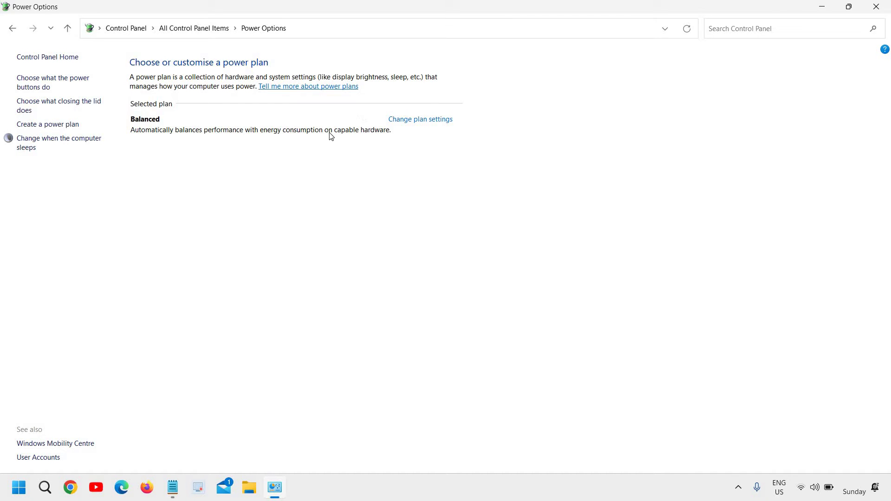
click(437, 123)
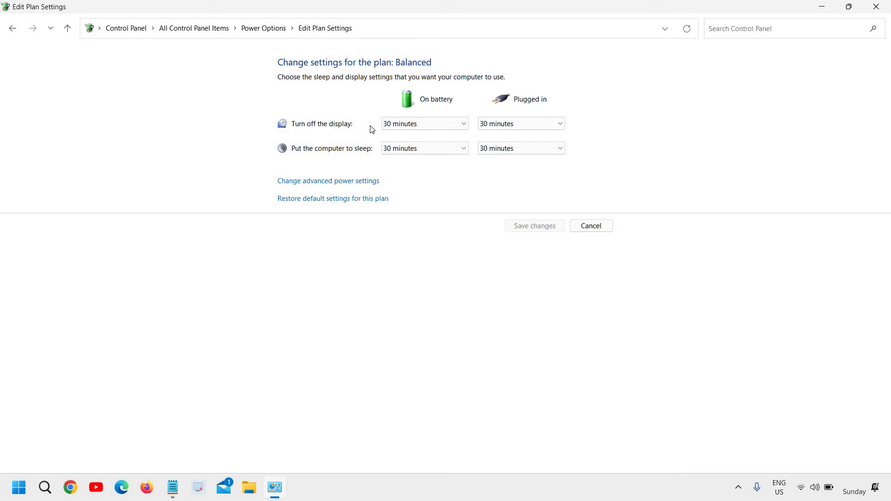
click(433, 128)
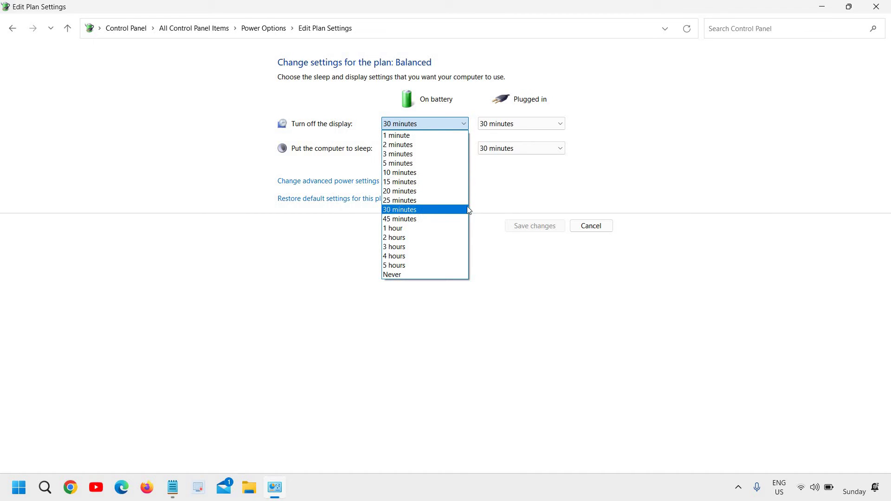
click(542, 195)
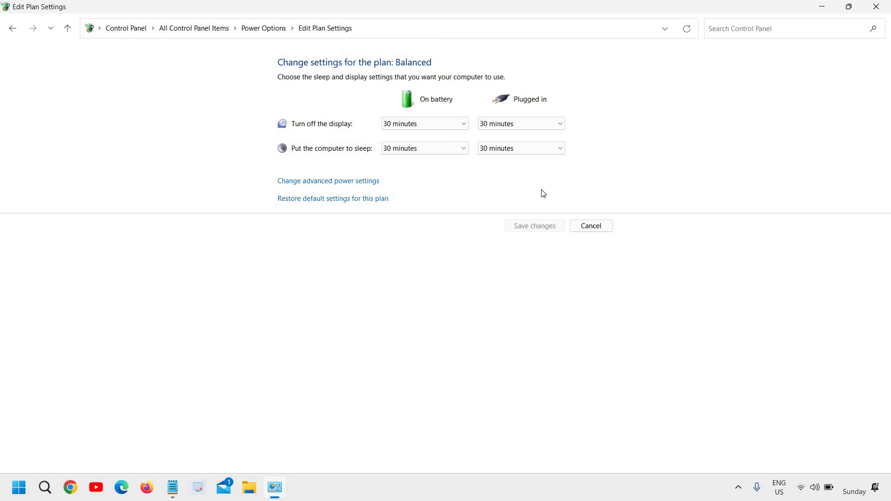
click(542, 125)
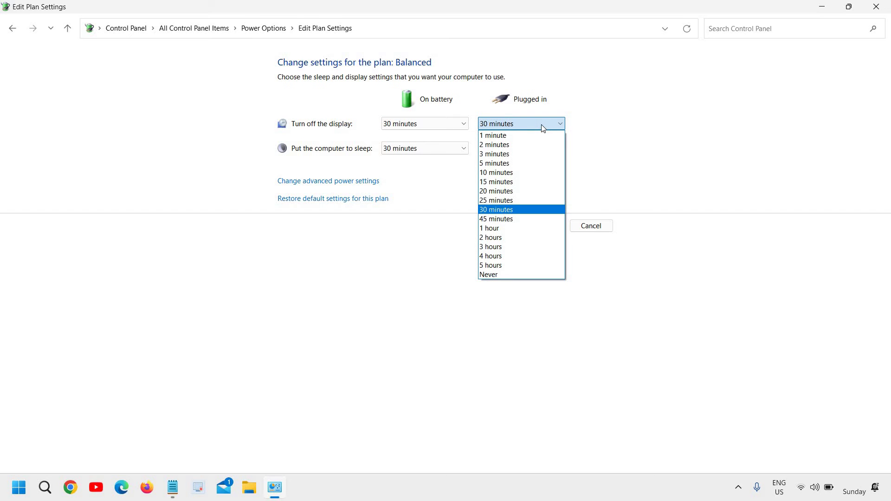
click(599, 127)
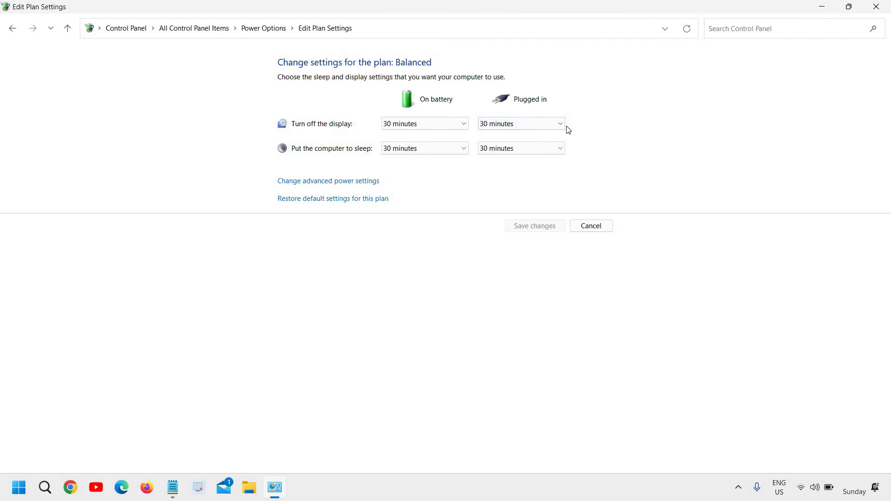
click(543, 128)
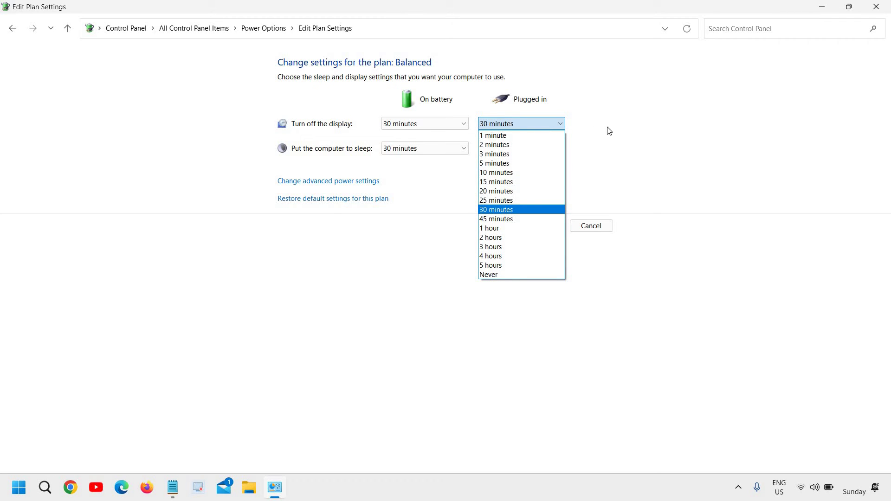
click(511, 211)
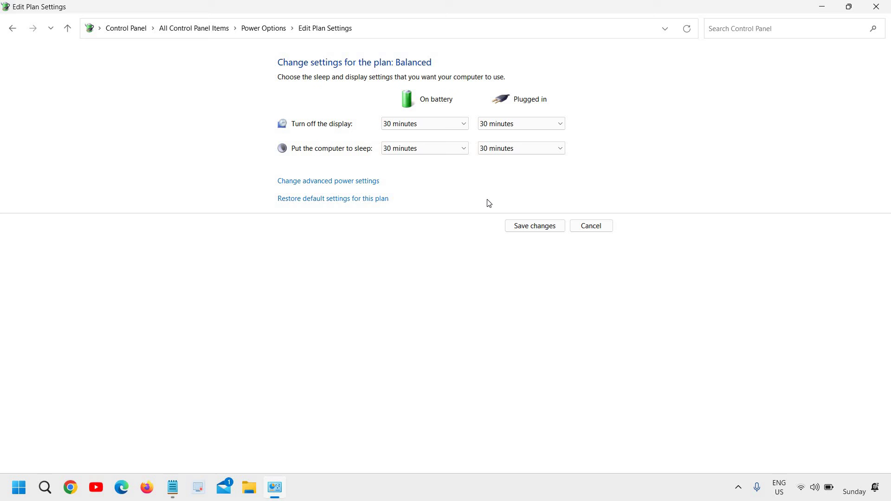
click(446, 149)
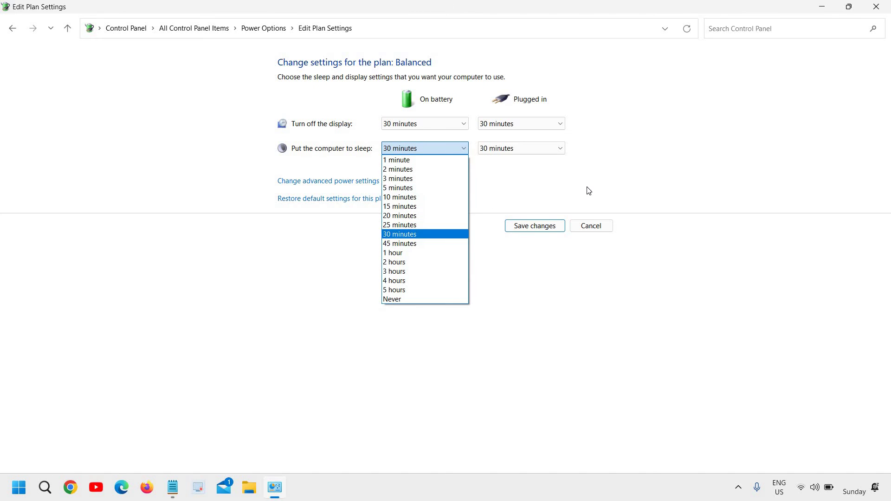
click(615, 131)
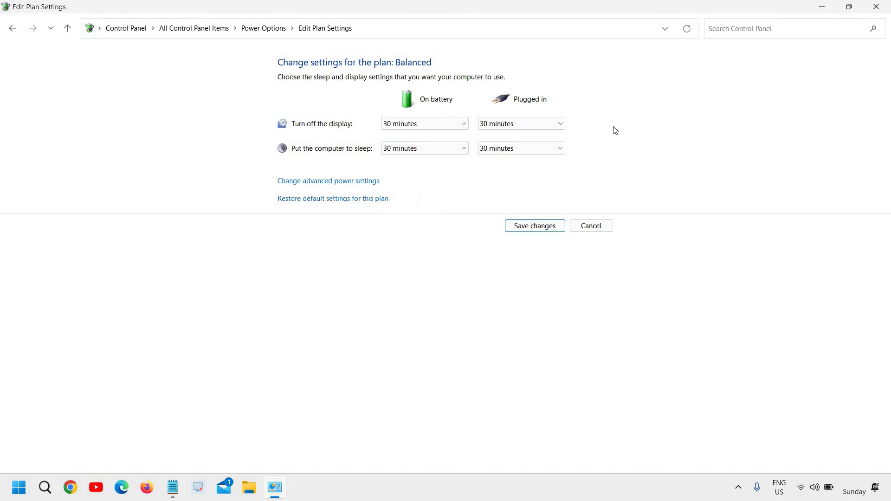
Close the Edit Plan Settings window without saving changes.
click(877, 7)
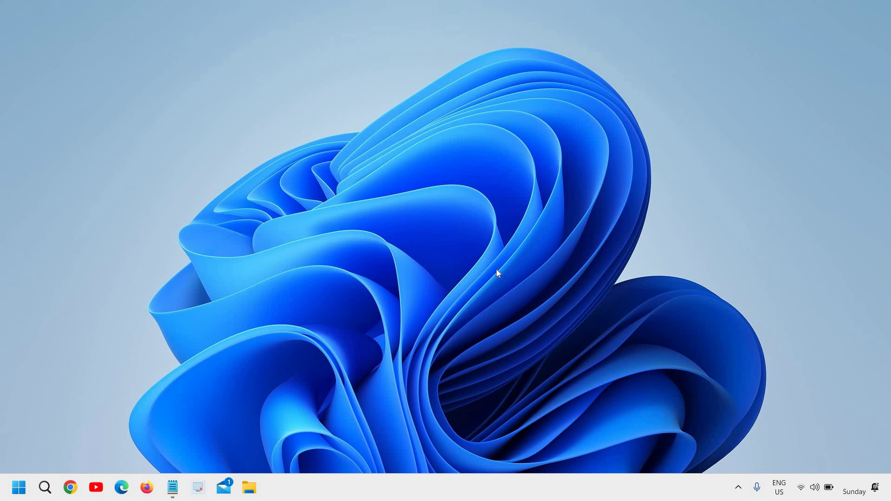